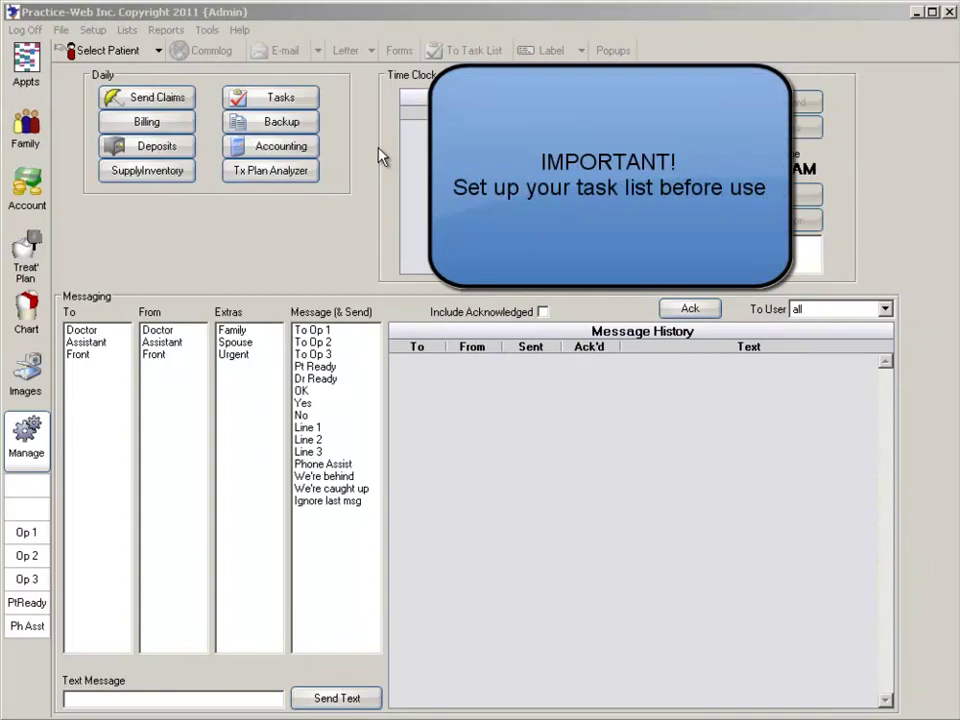
Start a new user in Setup > Security and enter the user's full name
click(93, 30)
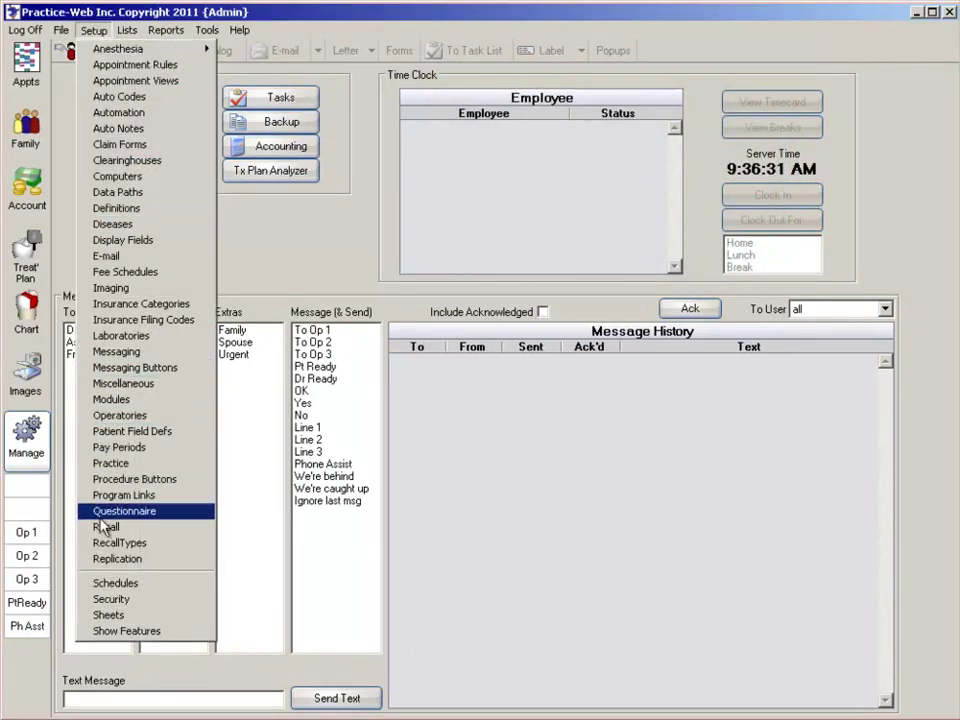
click(98, 601)
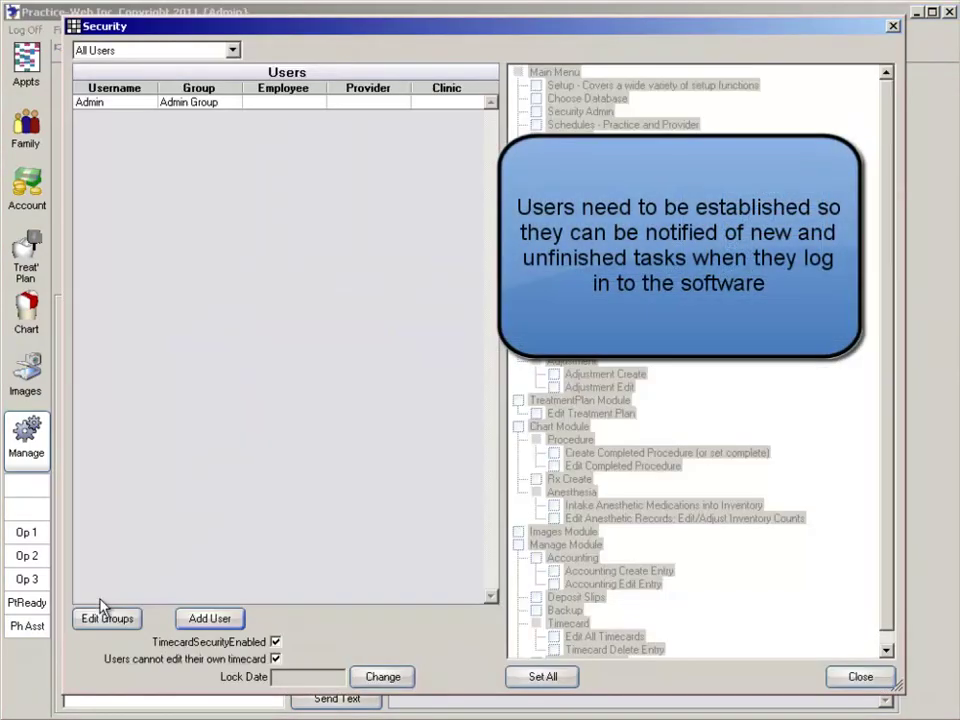
click(210, 619)
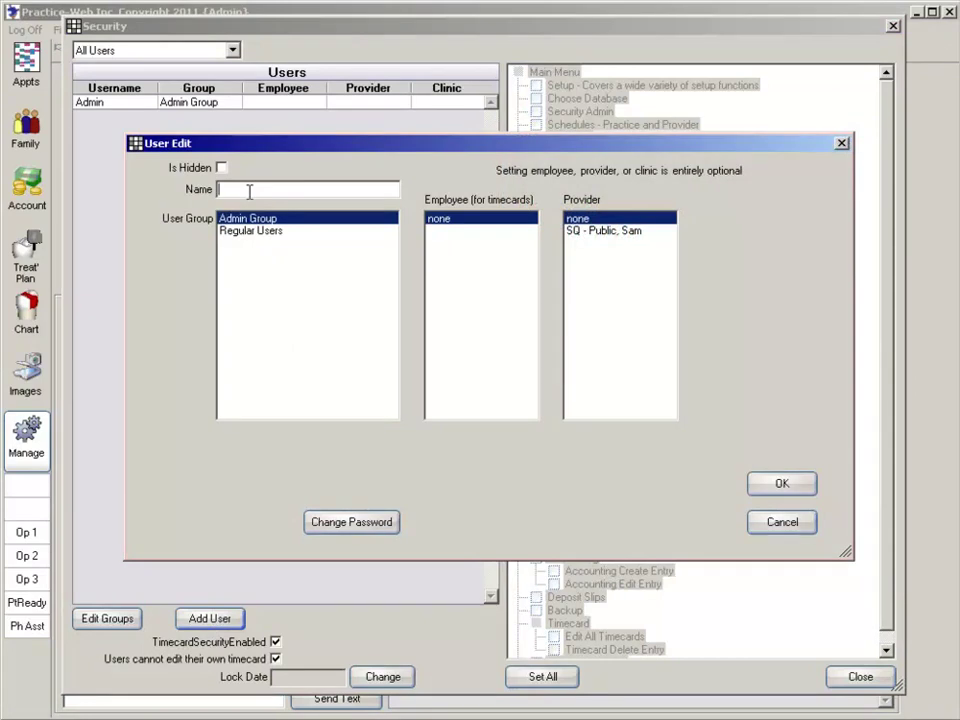
text(John Doe)
Save the new user, then add a task list described with the user's first name
click(782, 485)
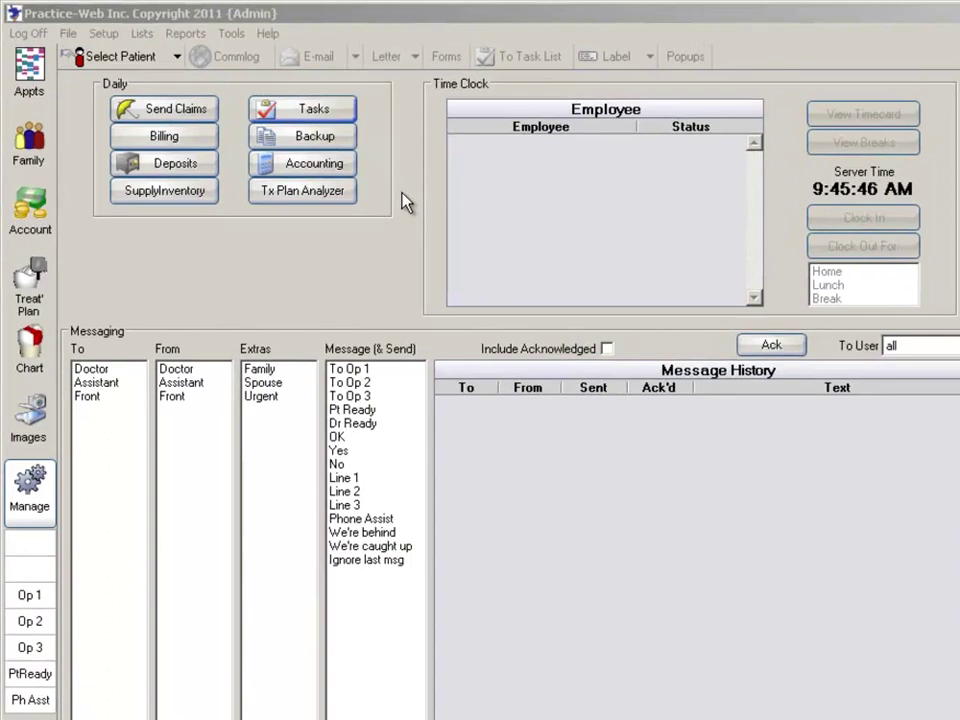
click(330, 114)
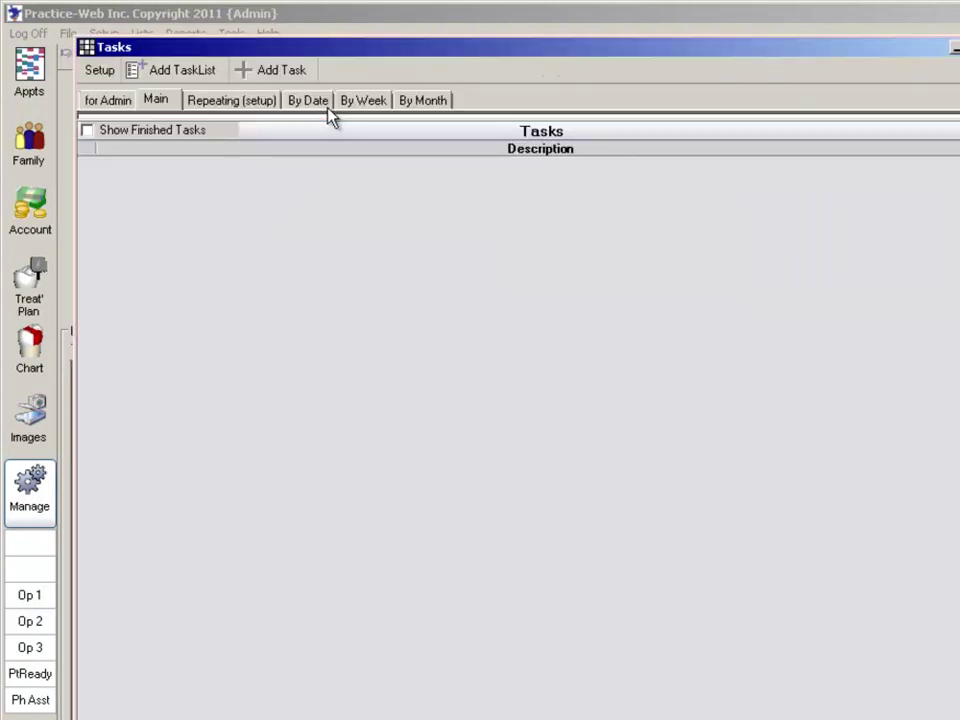
click(175, 80)
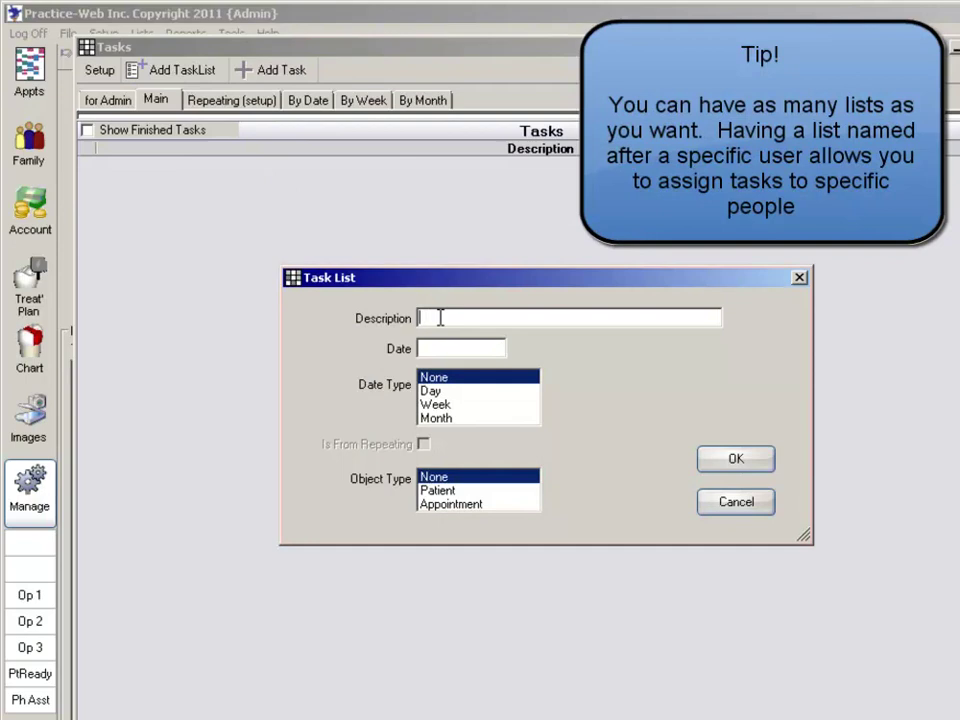
text(John)
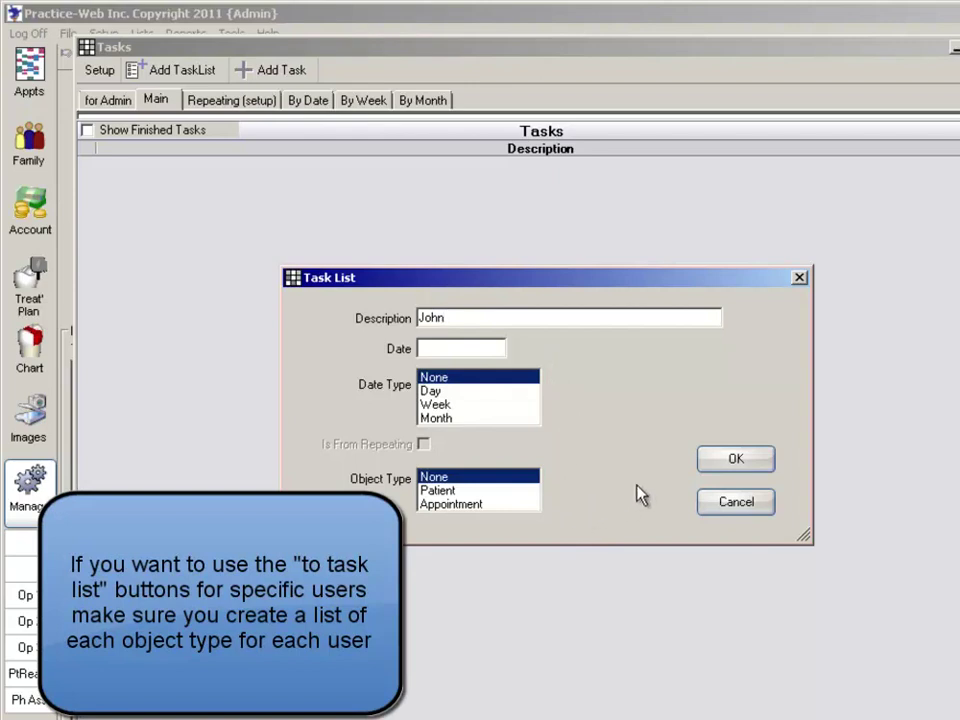
click(720, 463)
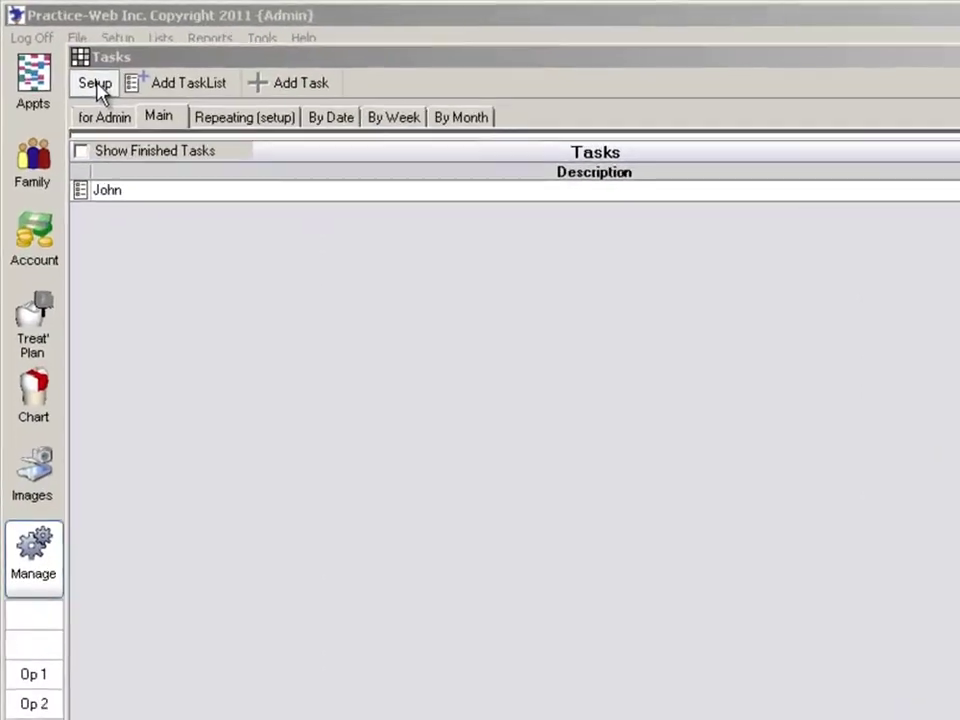
In task setup, assign the new user's own task list as their inbox
click(100, 94)
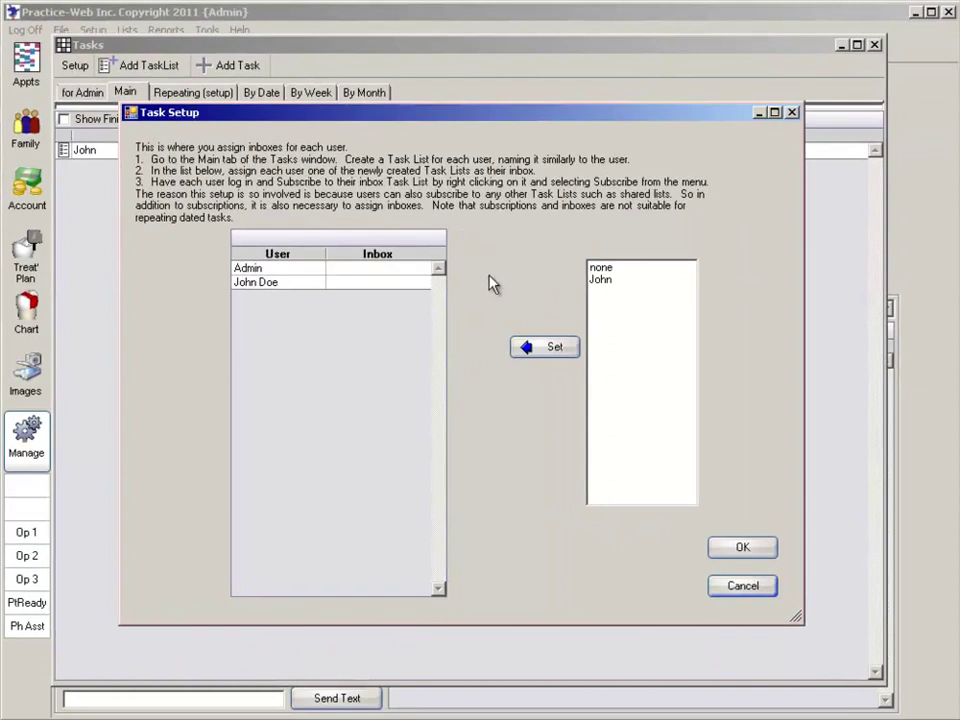
click(399, 289)
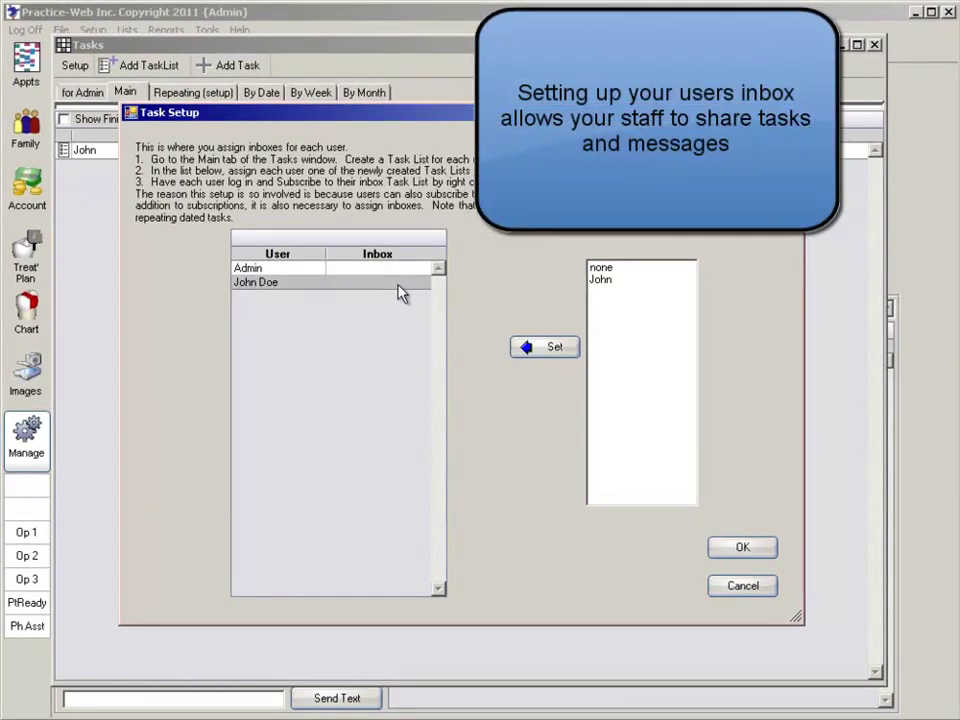
click(605, 281)
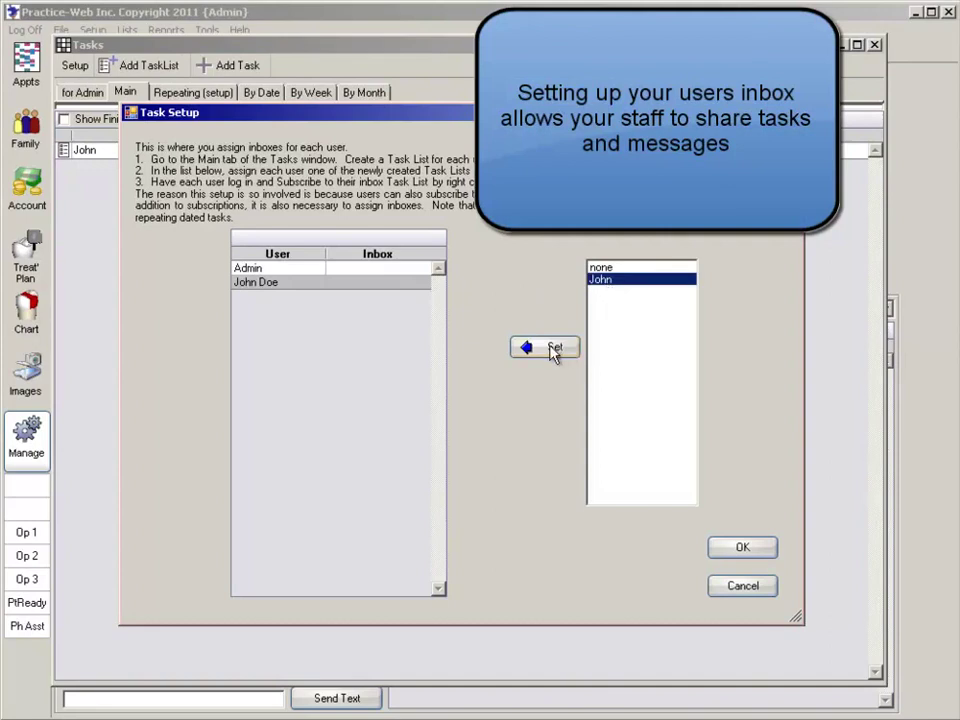
click(554, 350)
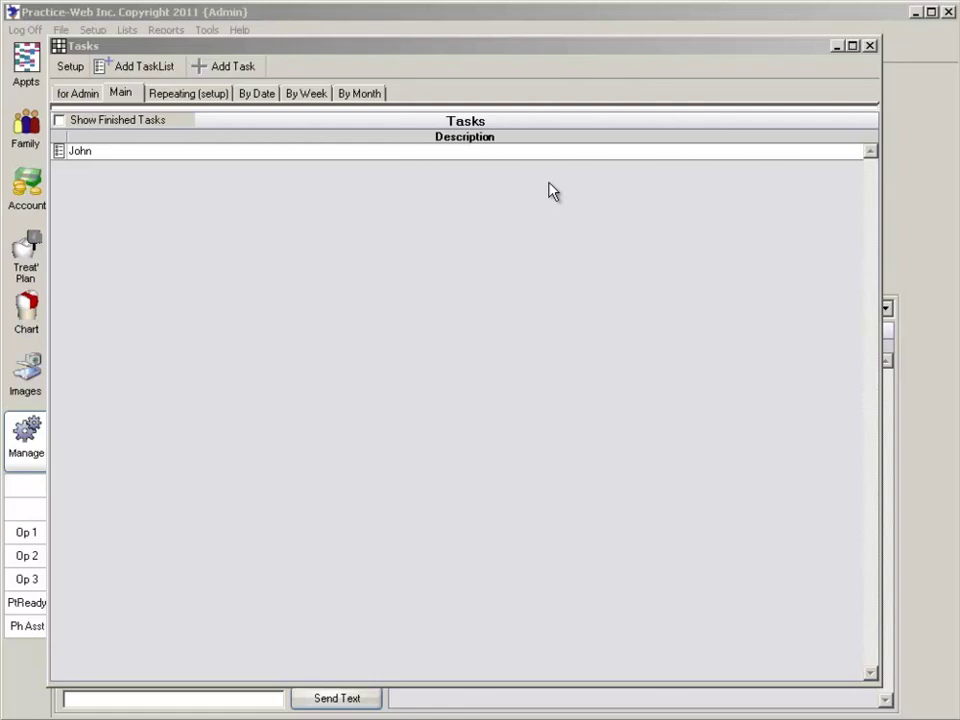
In Miscellaneous settings, enable checking for new user tasks at startup and always showing the task list
click(869, 46)
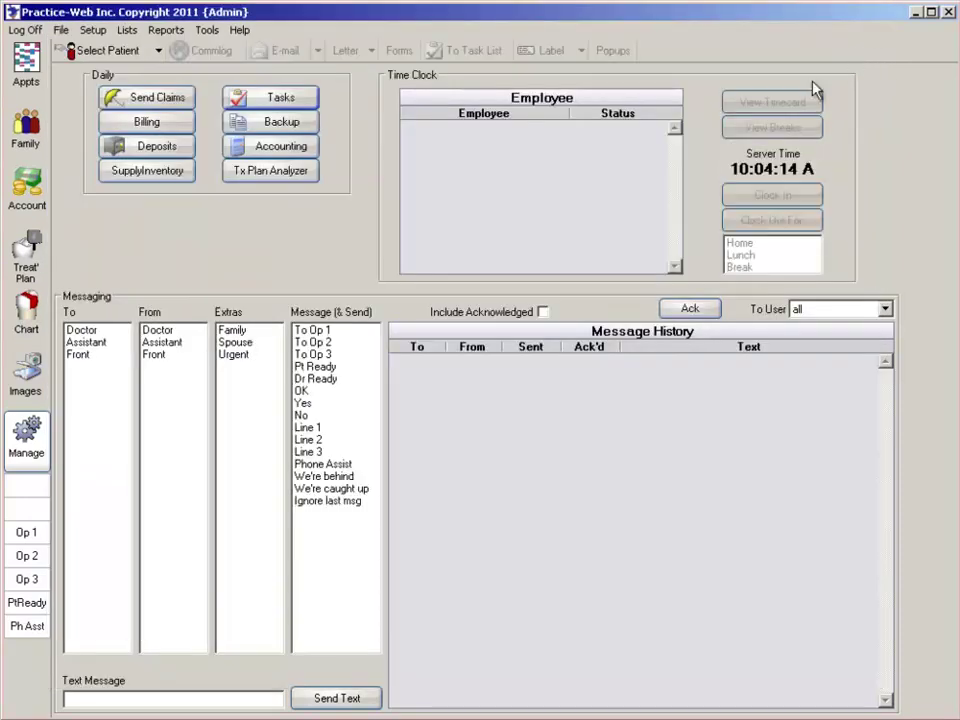
click(93, 30)
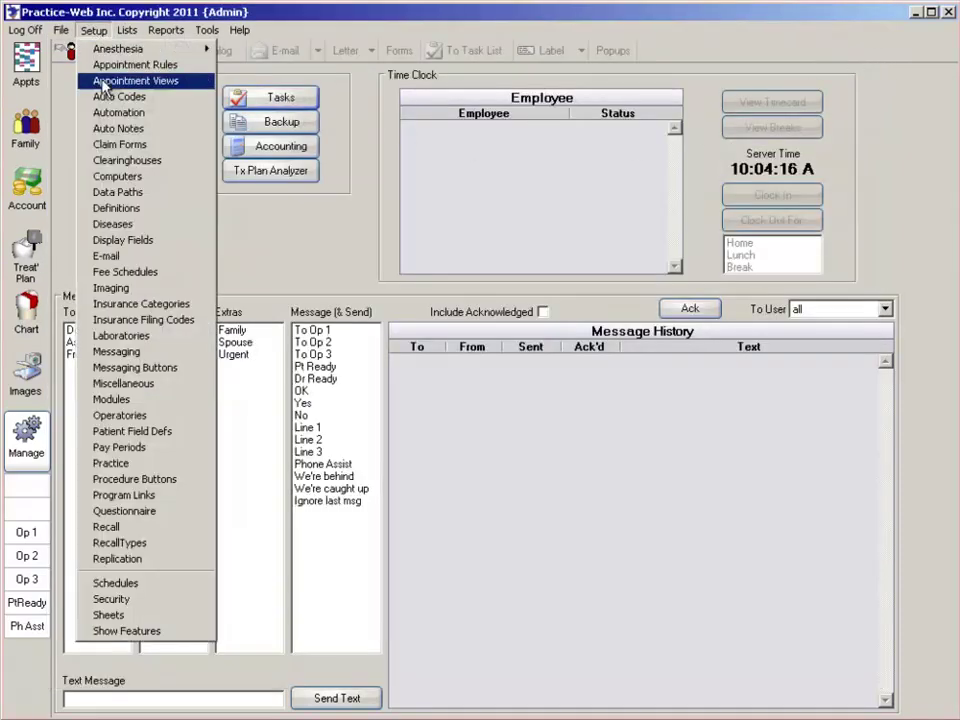
click(123, 388)
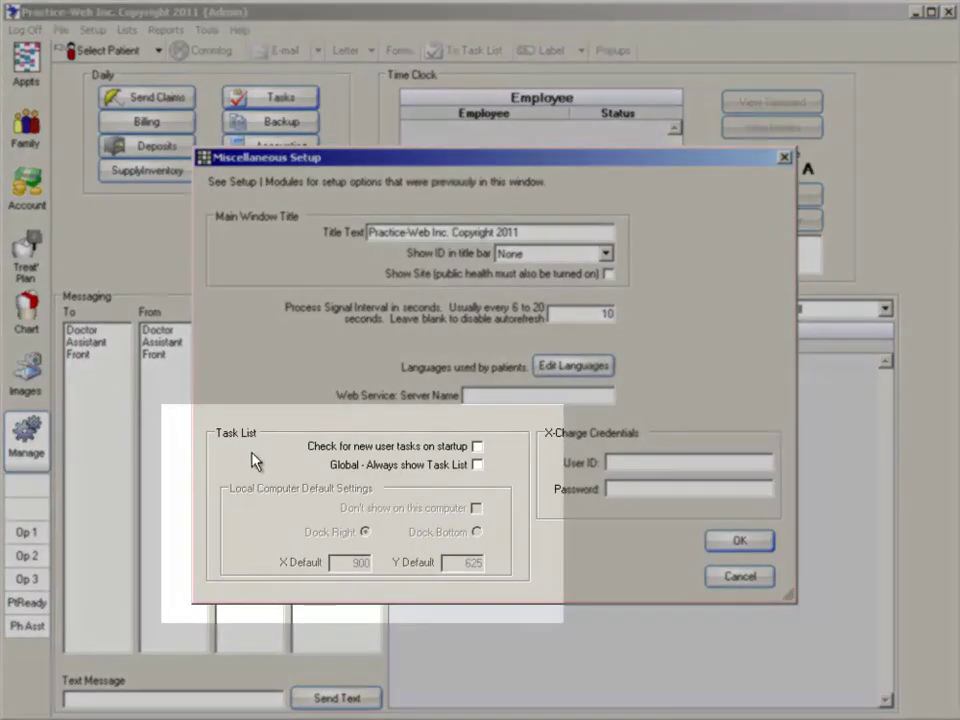
click(478, 448)
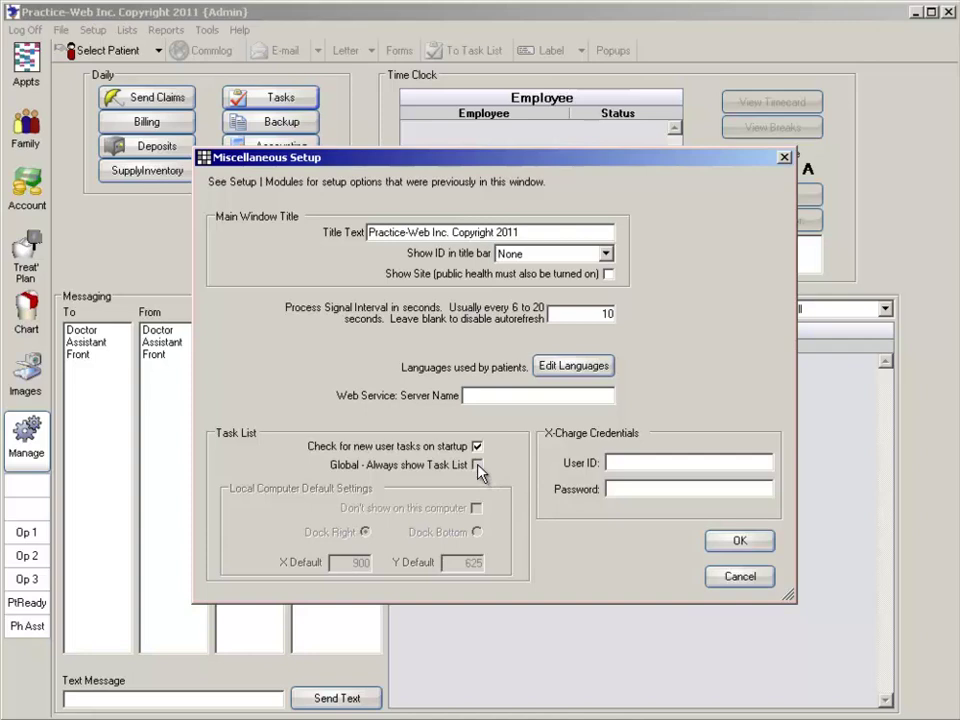
click(477, 465)
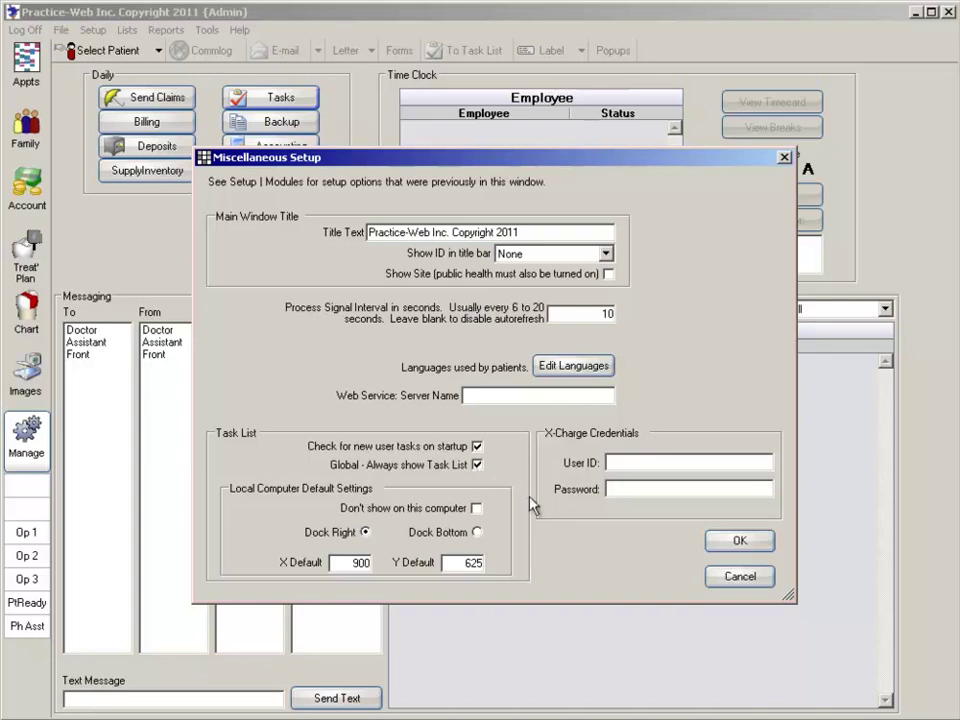
click(738, 543)
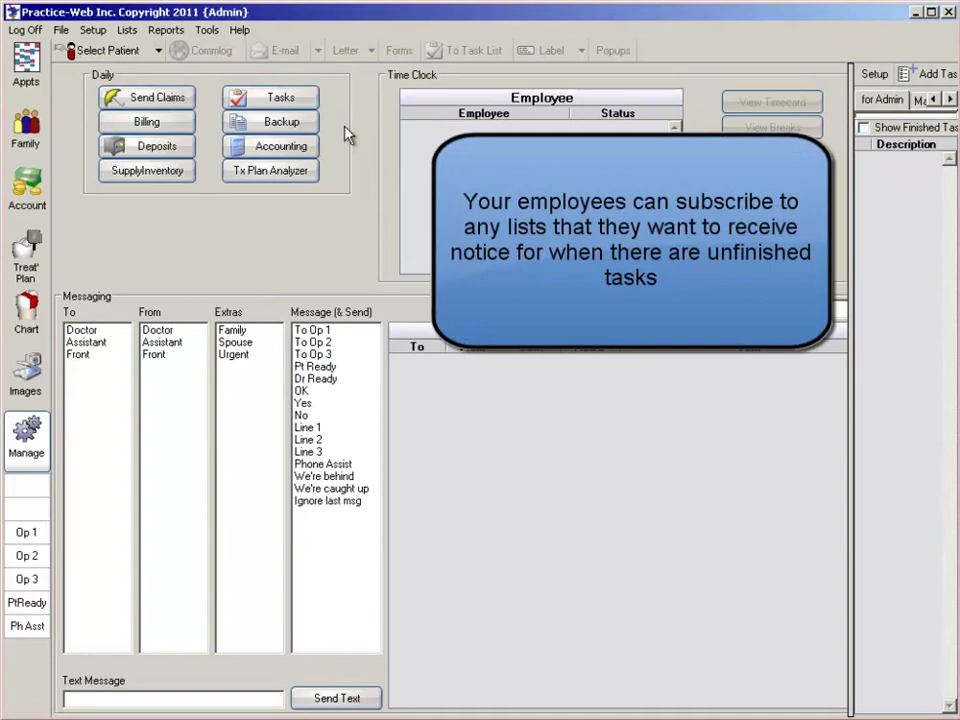
Log off Admin and log back on as the new user
click(25, 30)
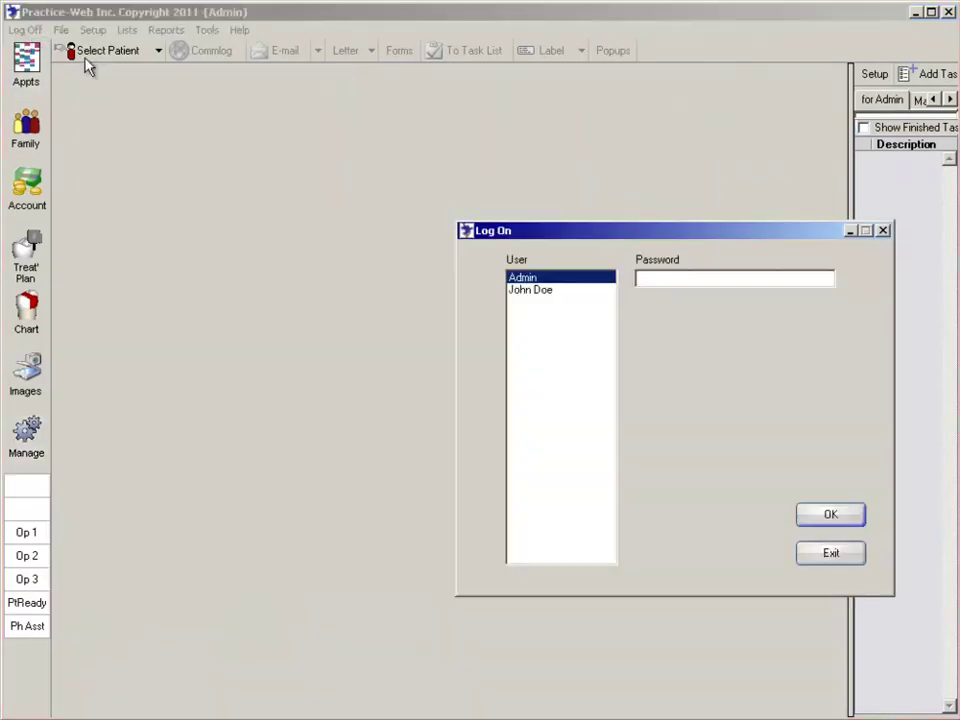
click(528, 292)
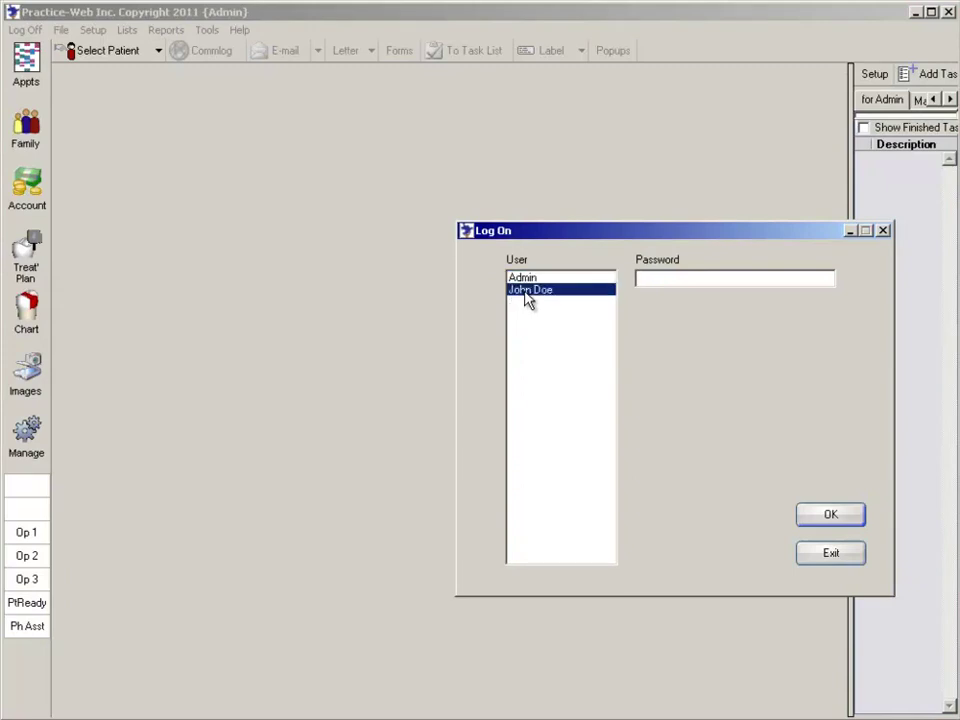
click(818, 515)
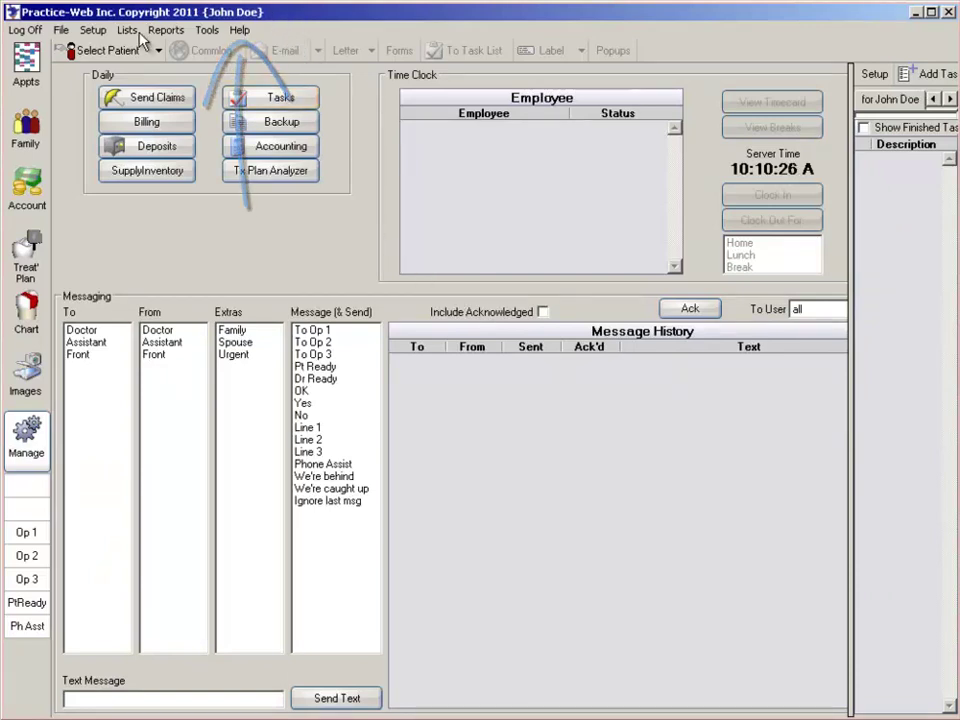
Subscribe to the new user's task list from the Main tab of Tasks
click(280, 98)
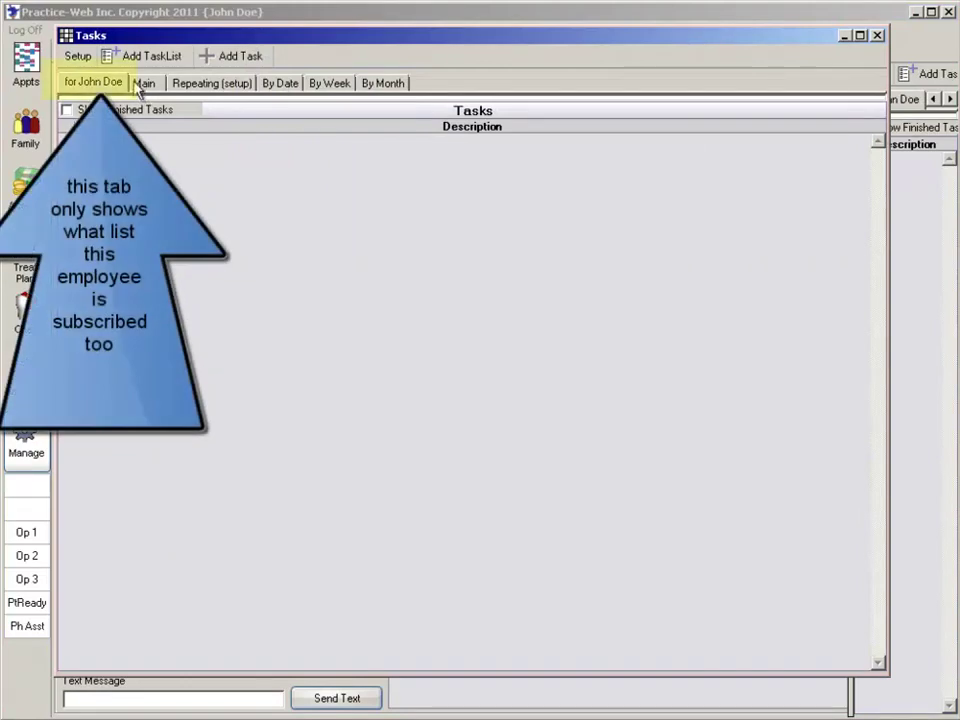
click(145, 85)
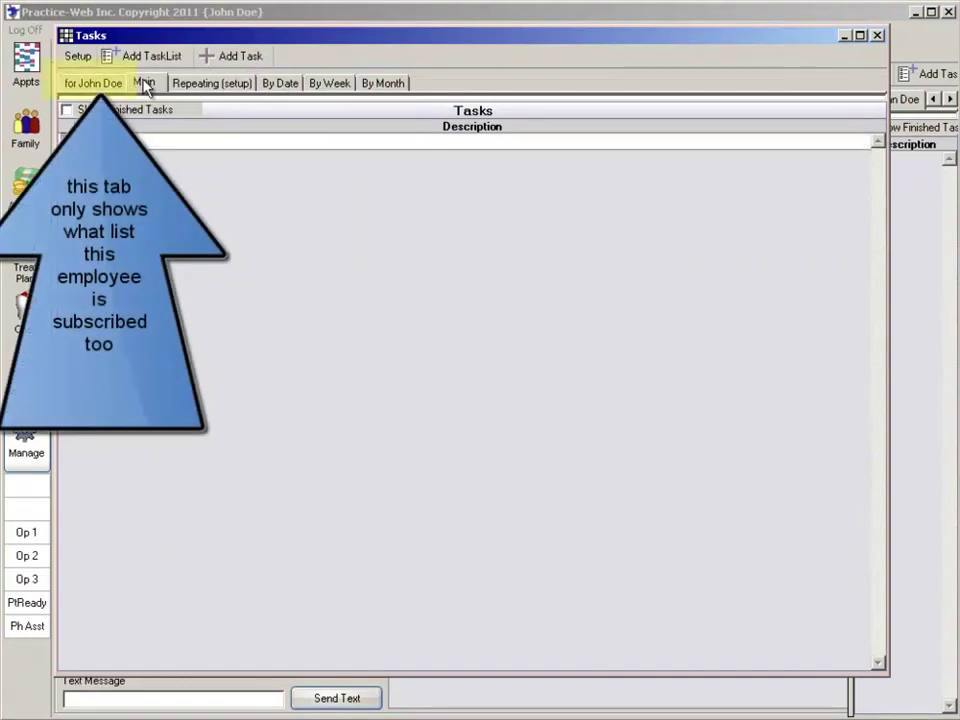
right_click(174, 149)
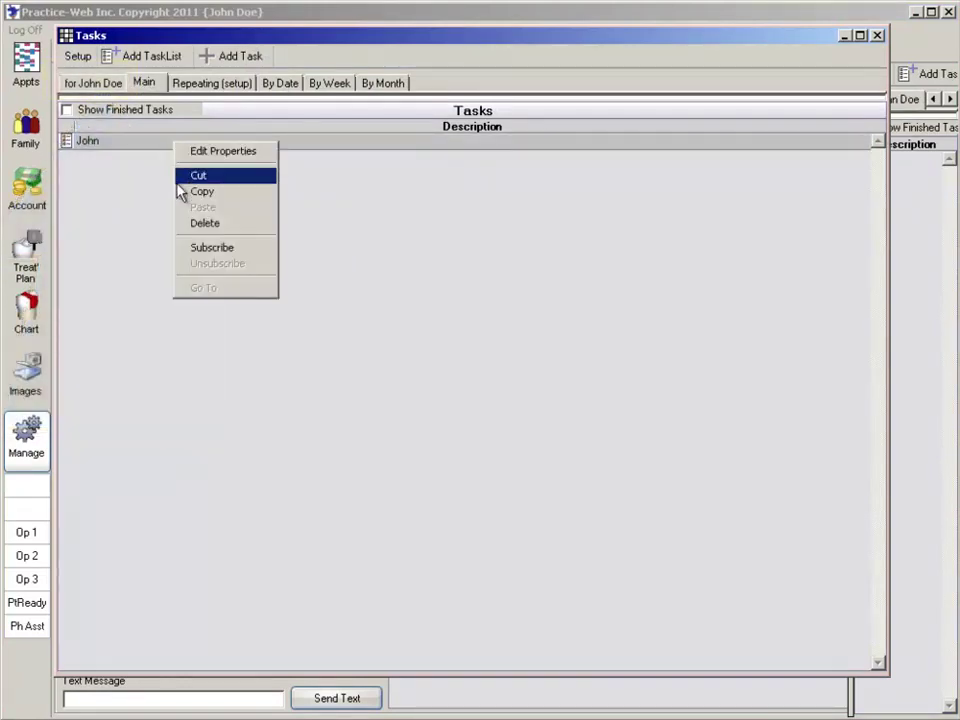
click(210, 248)
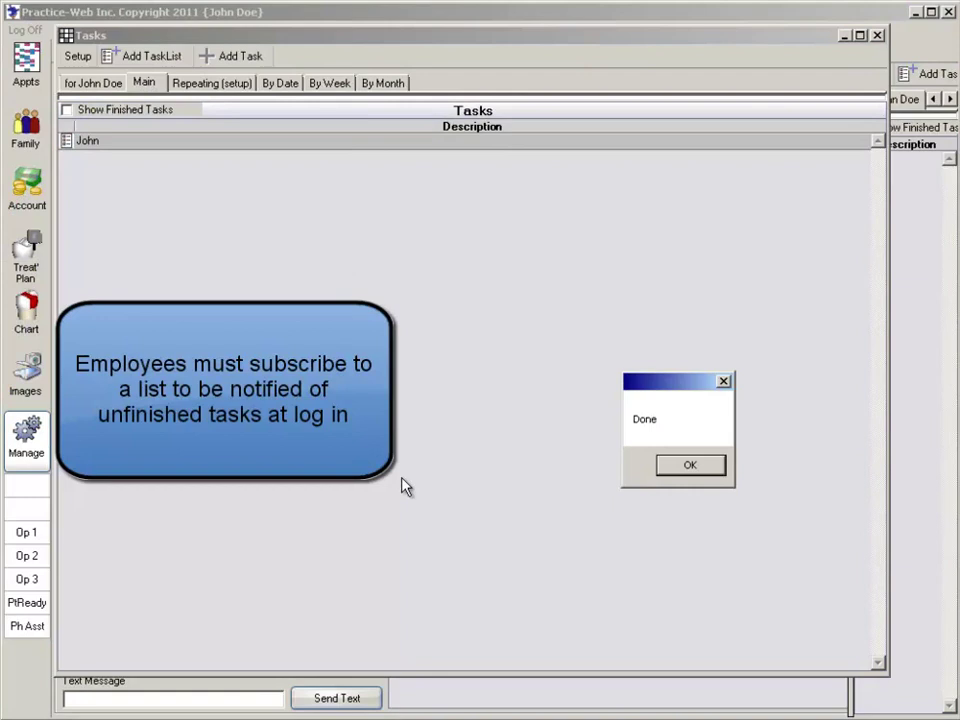
click(673, 466)
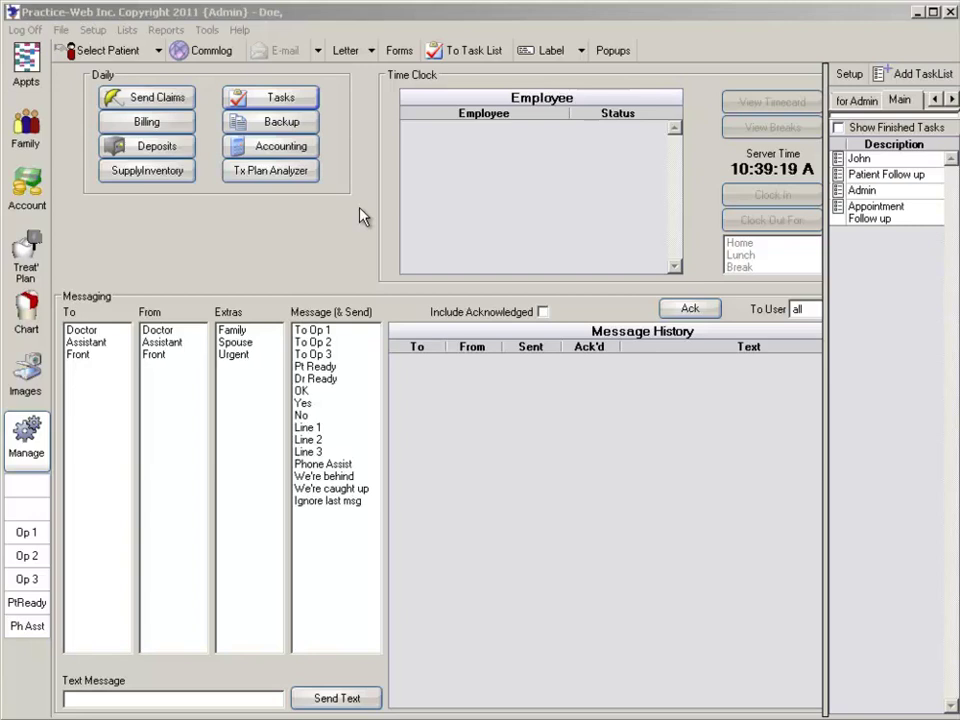
Draft a task 'Run Recall report' in the new user's list with object type Appointment
click(293, 101)
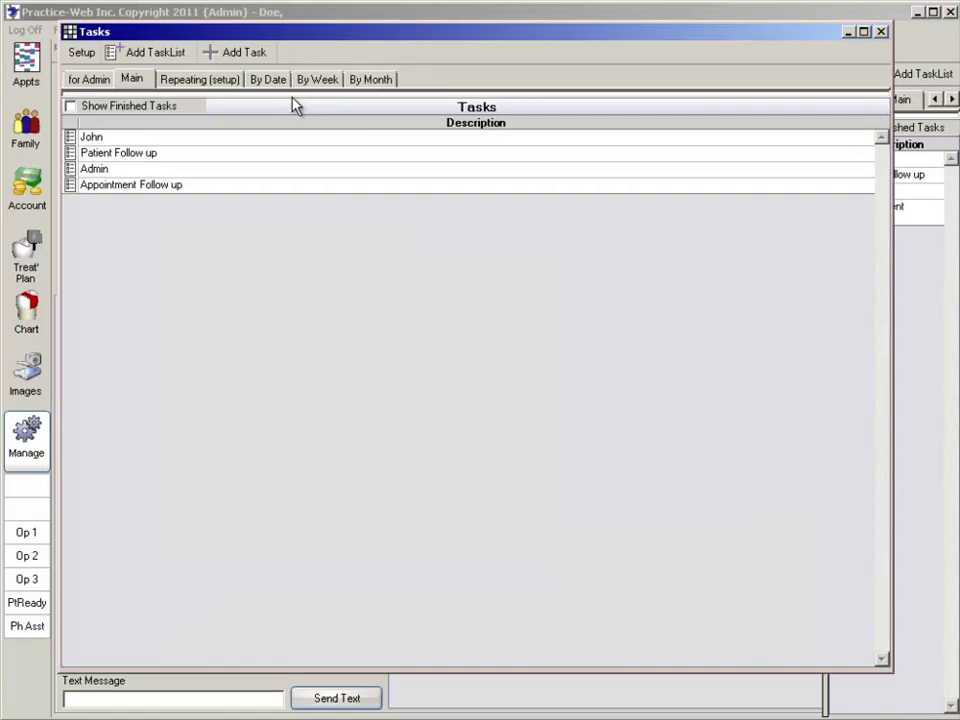
double_click(254, 139)
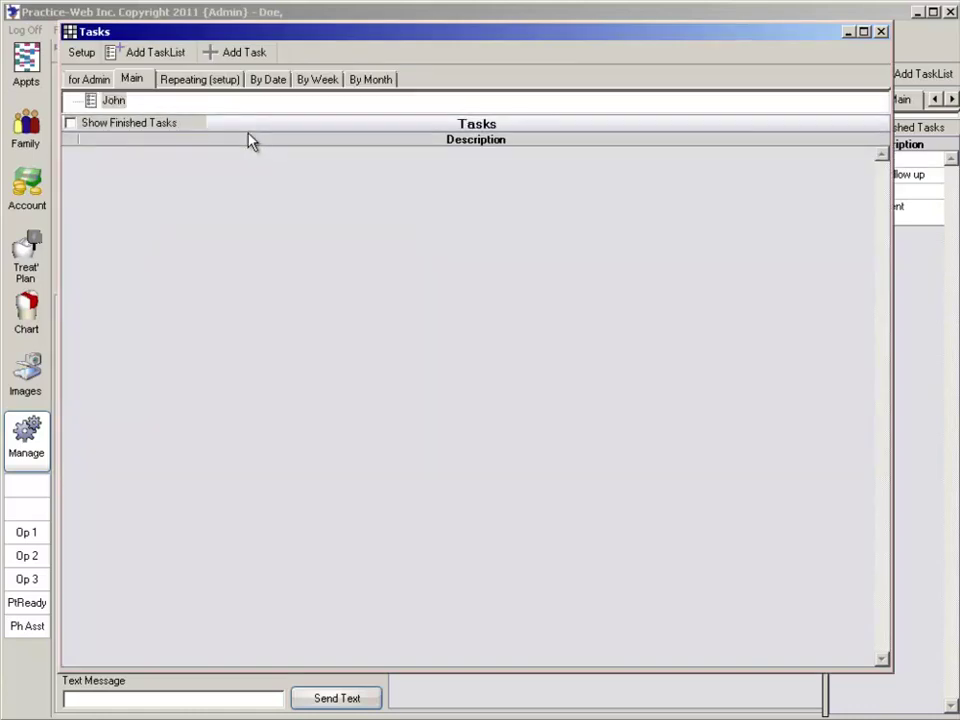
click(246, 58)
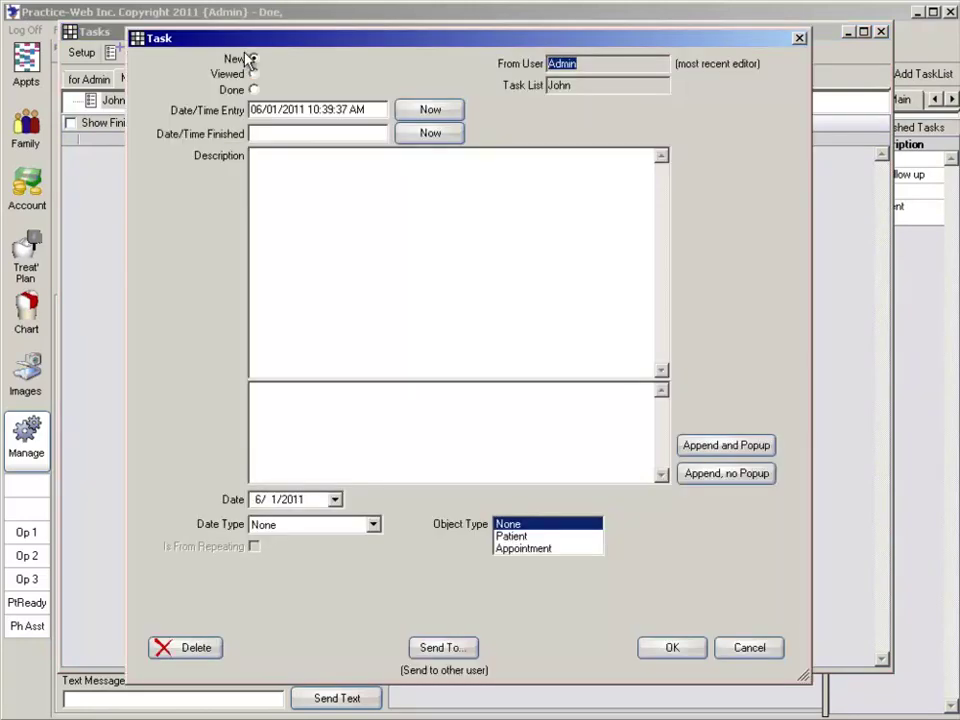
click(286, 171)
text(Run Recal)
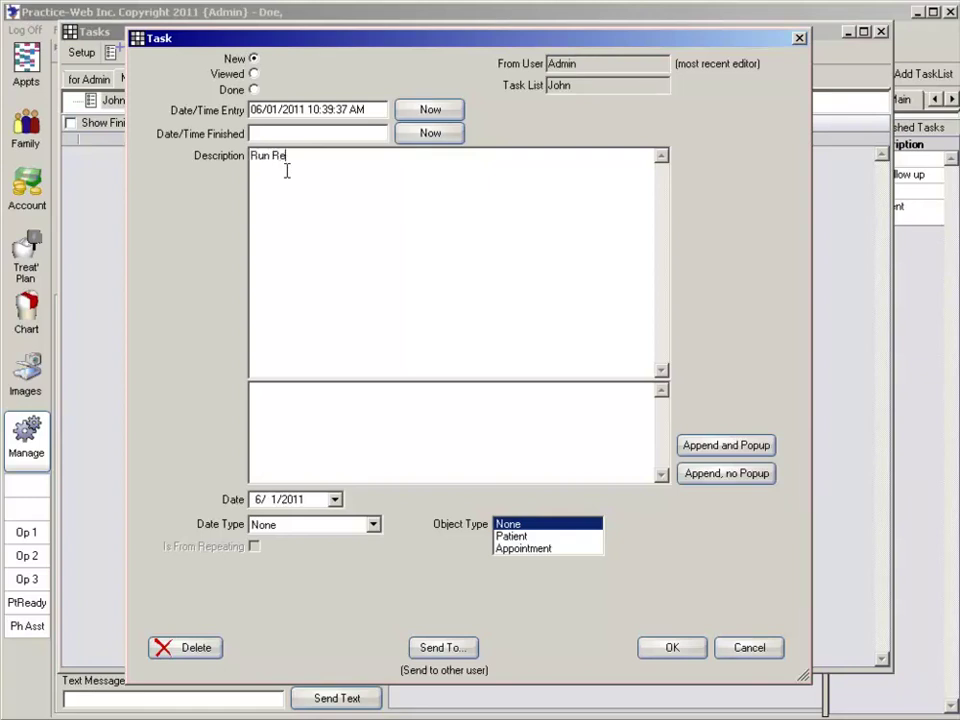
text(l report)
click(512, 536)
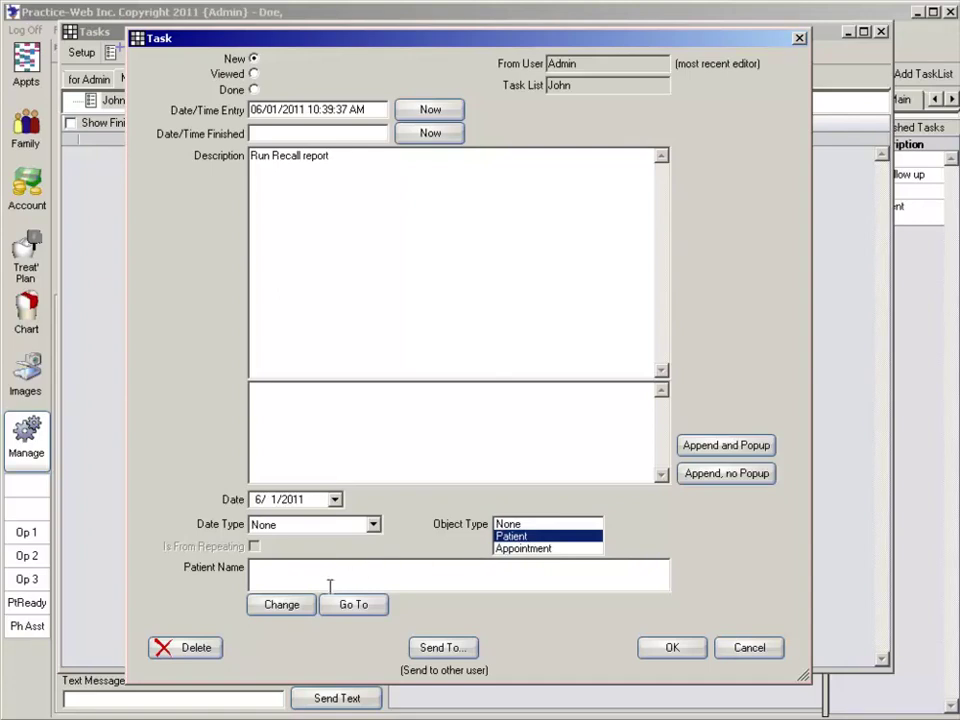
click(522, 548)
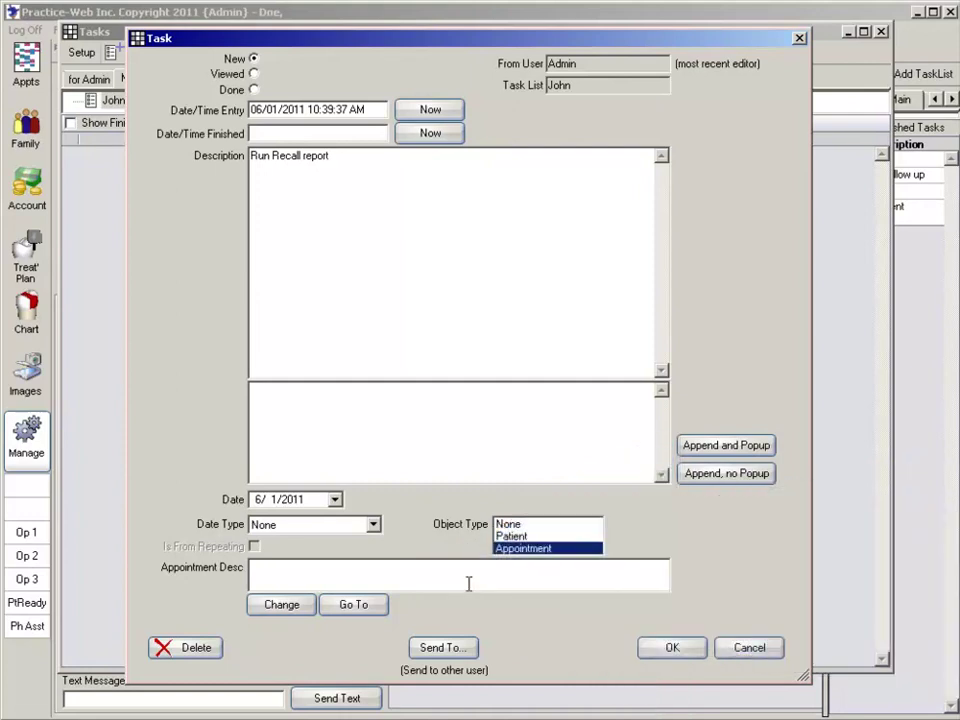
Save the task, log on as the subscribed employee, and acknowledge the unfinished-task notice
click(672, 648)
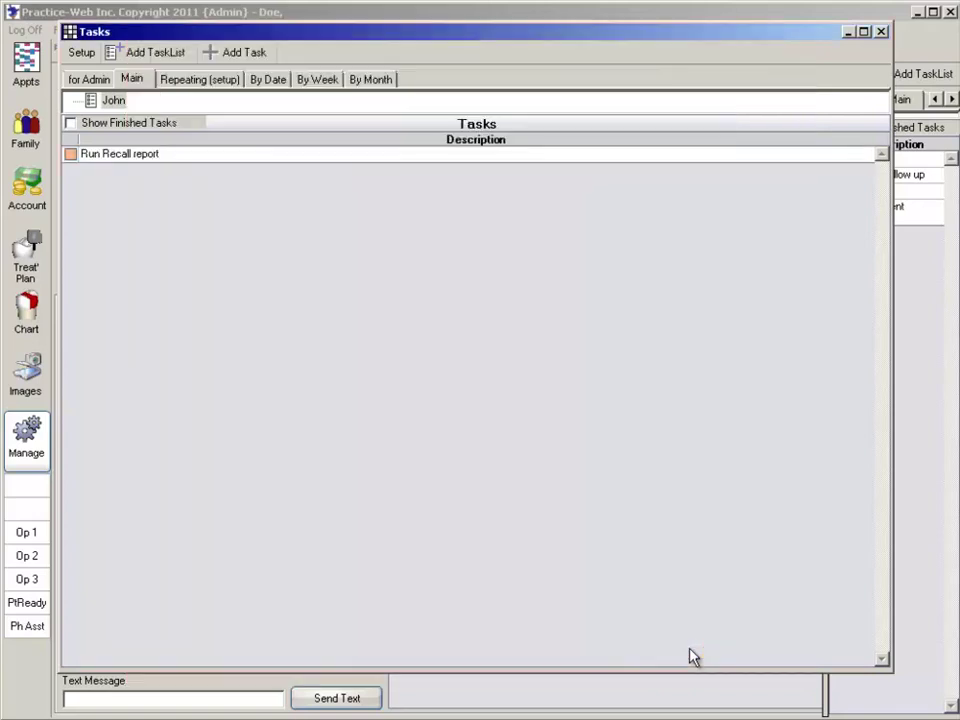
click(880, 33)
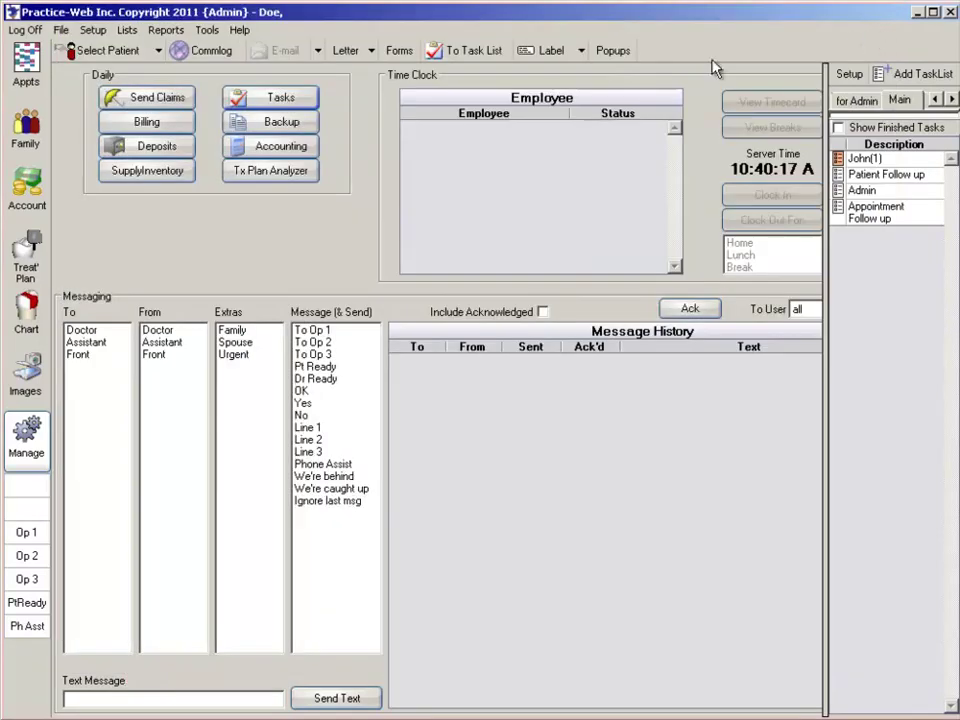
click(22, 31)
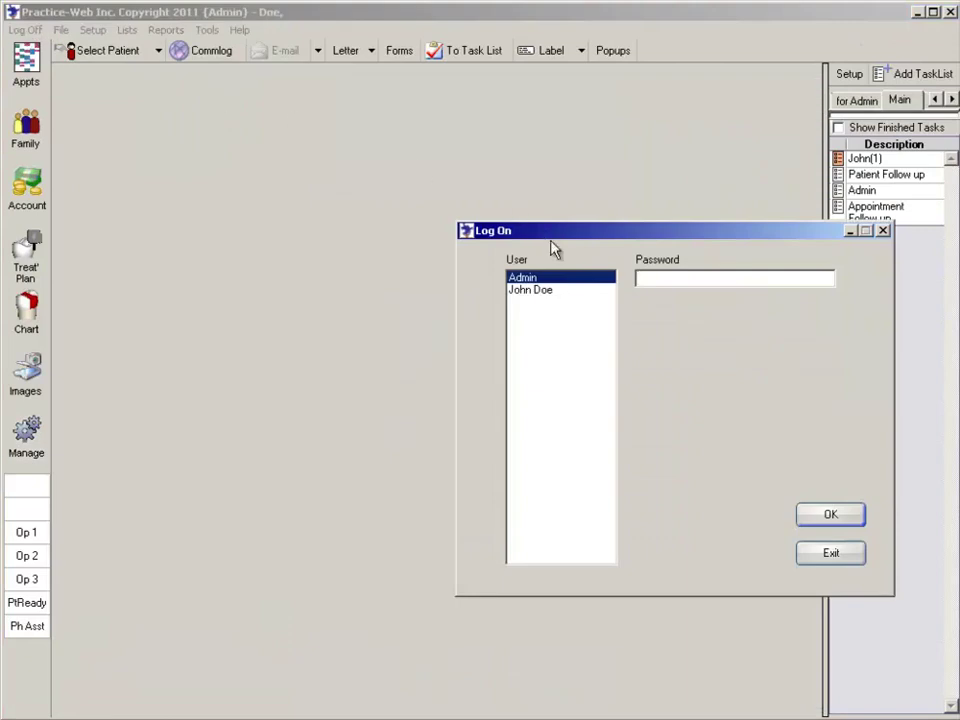
click(547, 291)
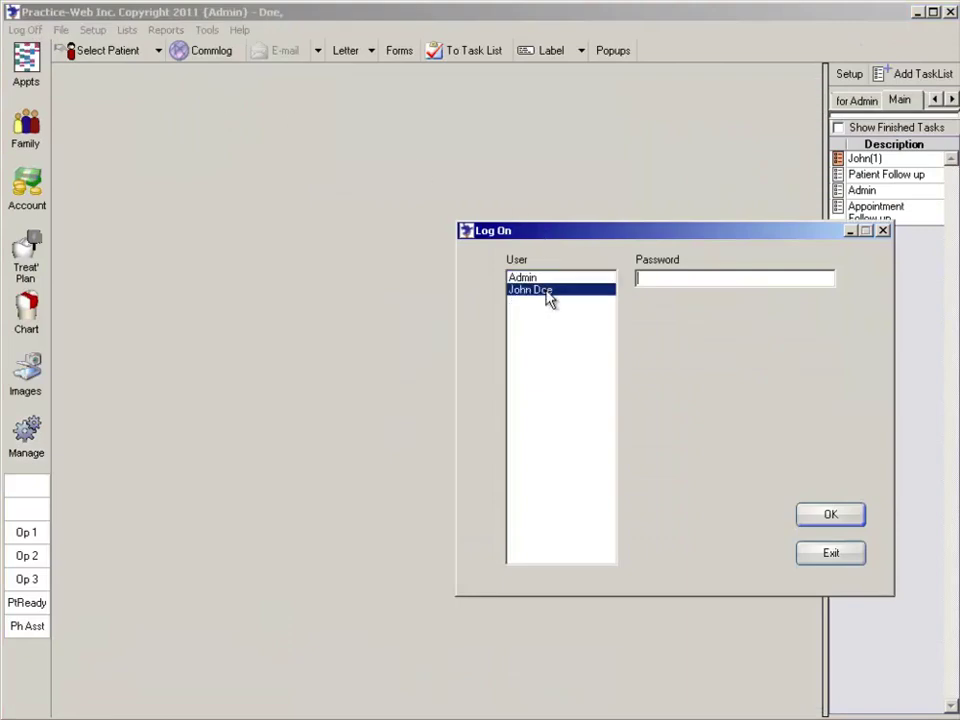
click(804, 515)
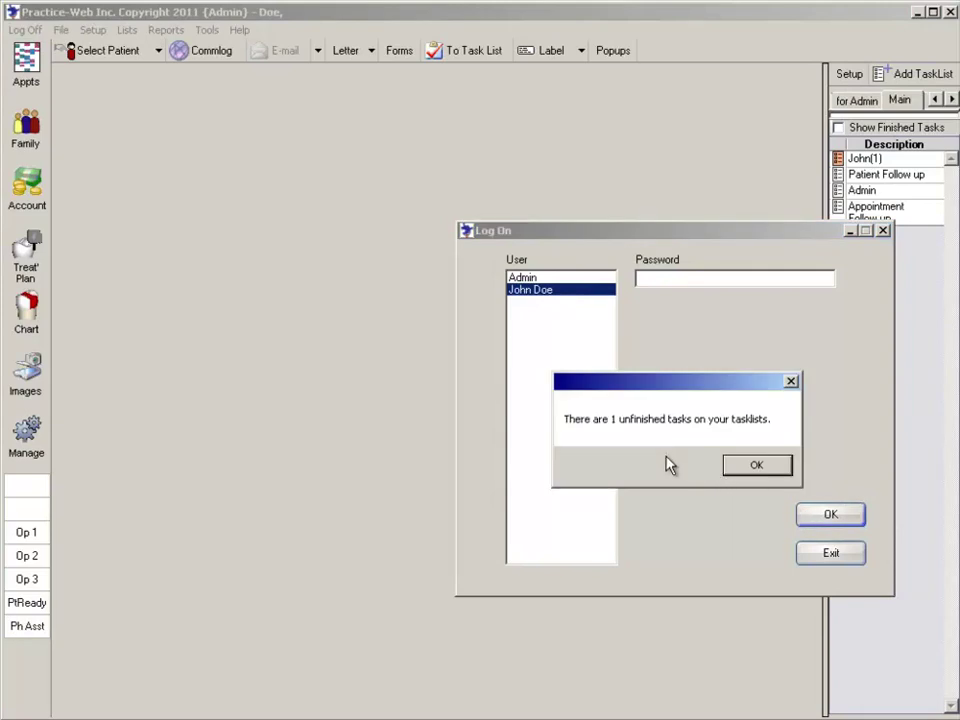
click(757, 465)
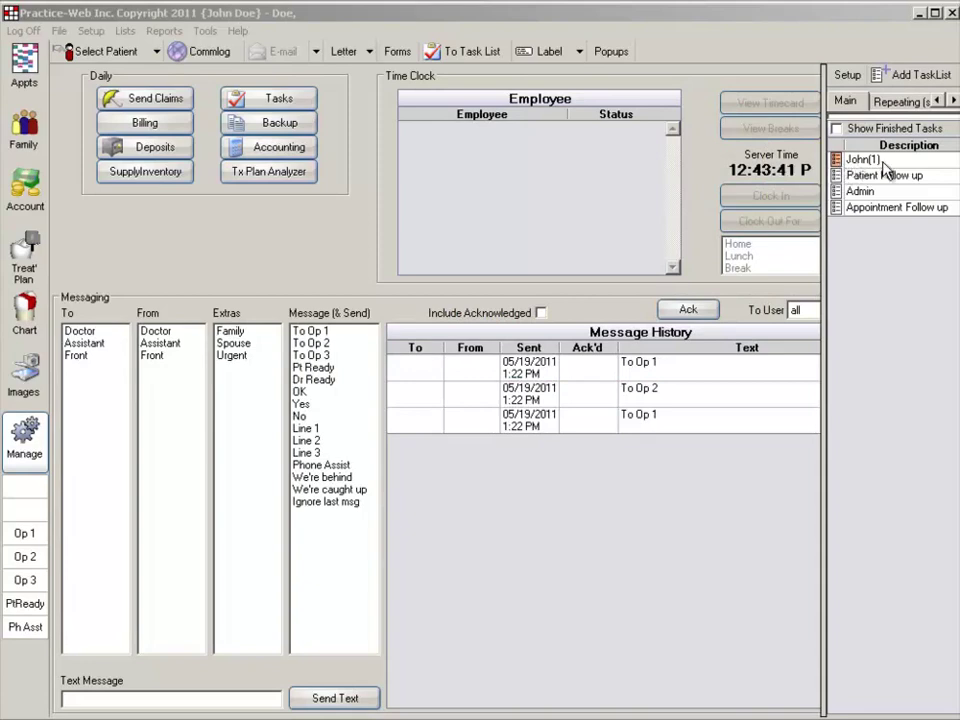
Add the reply 'I will run today after lunch' on a new line in the Run Recall report task and save
double_click(853, 163)
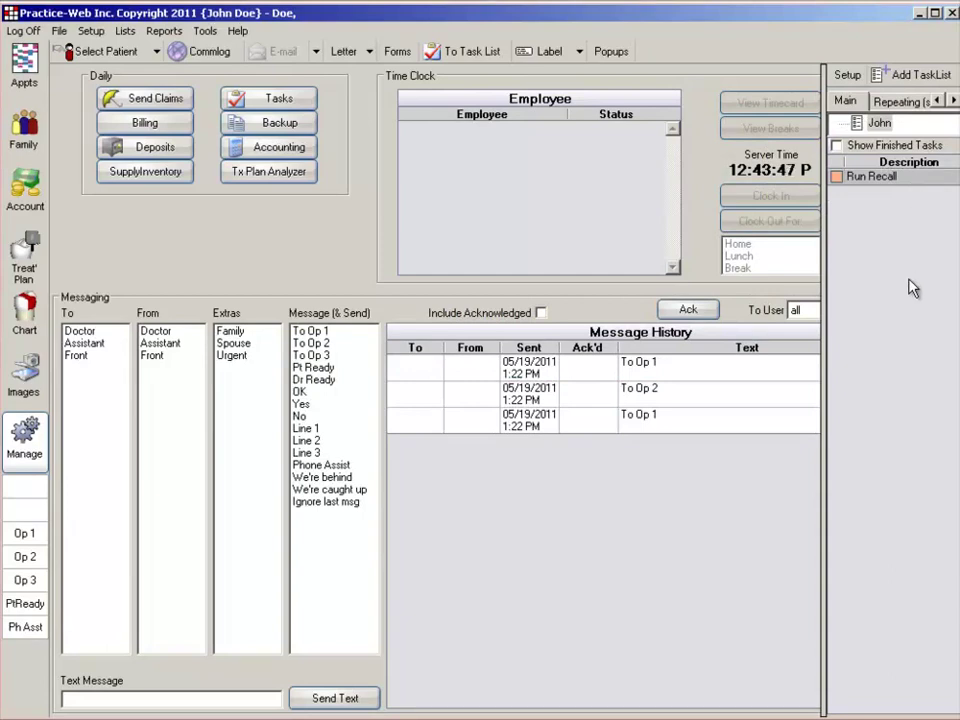
double_click(913, 185)
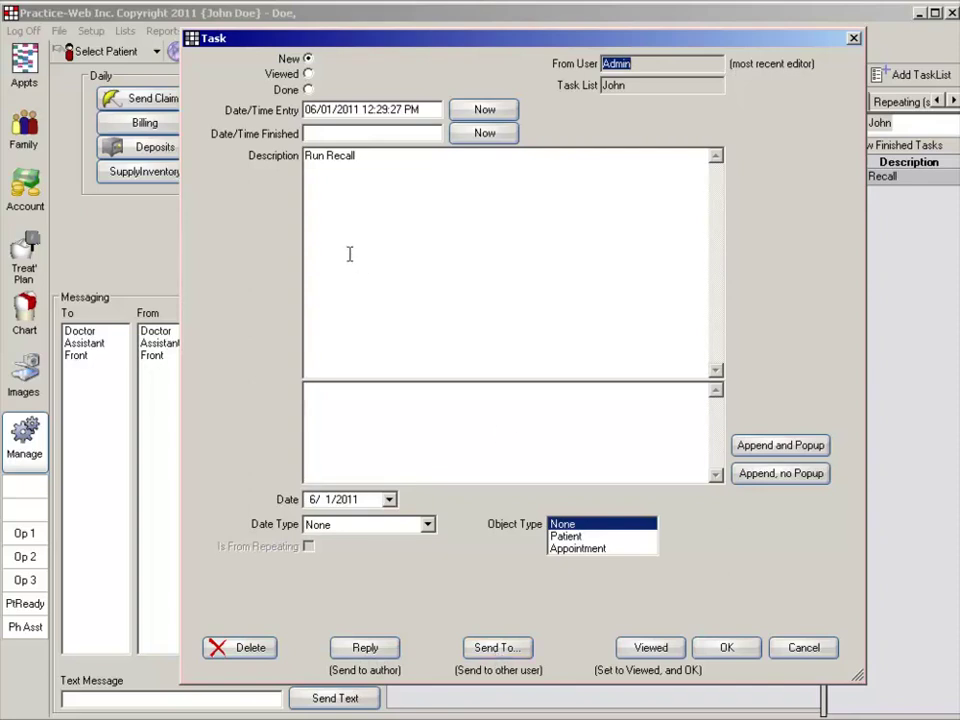
click(325, 215)
key(Return)
key(Return)
text(I will run today after lunch)
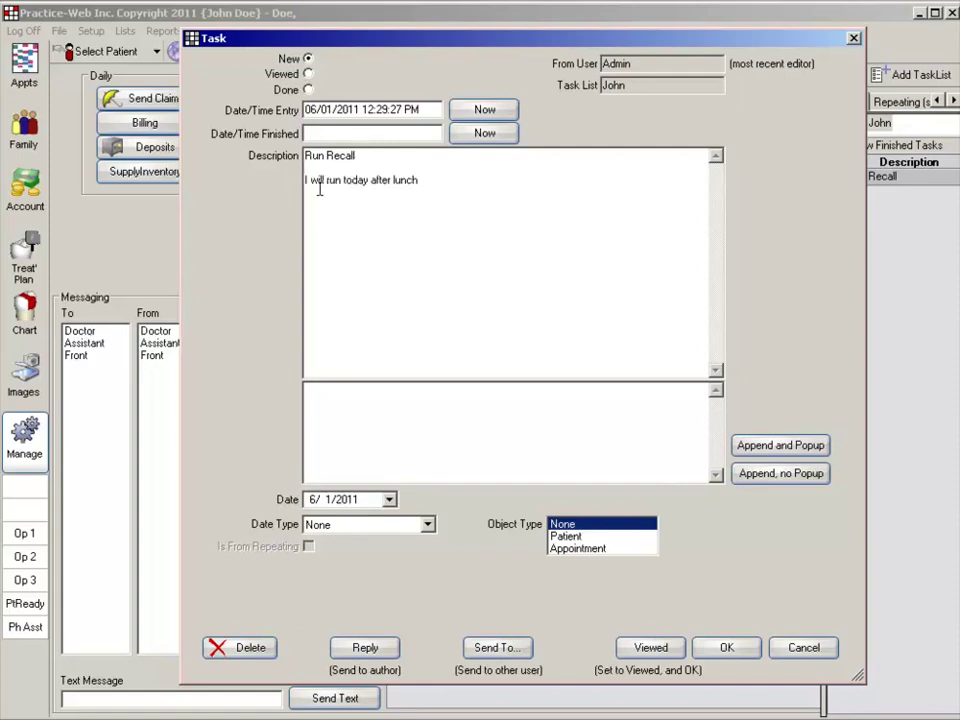
click(715, 649)
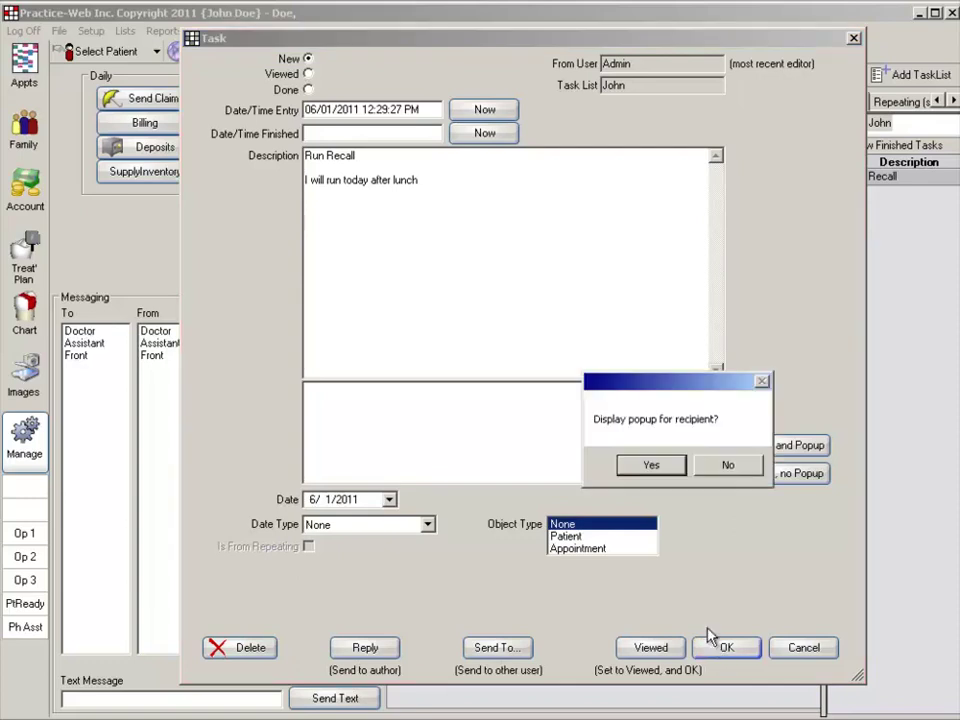